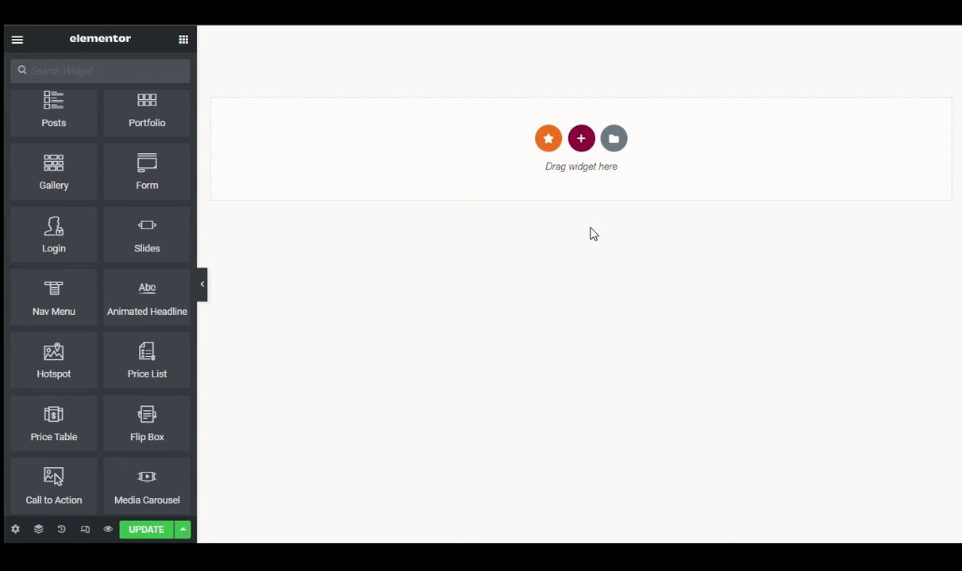
# Step: Add a single-column section with its height set to Fit To Screen
pyautogui.click(581, 141)
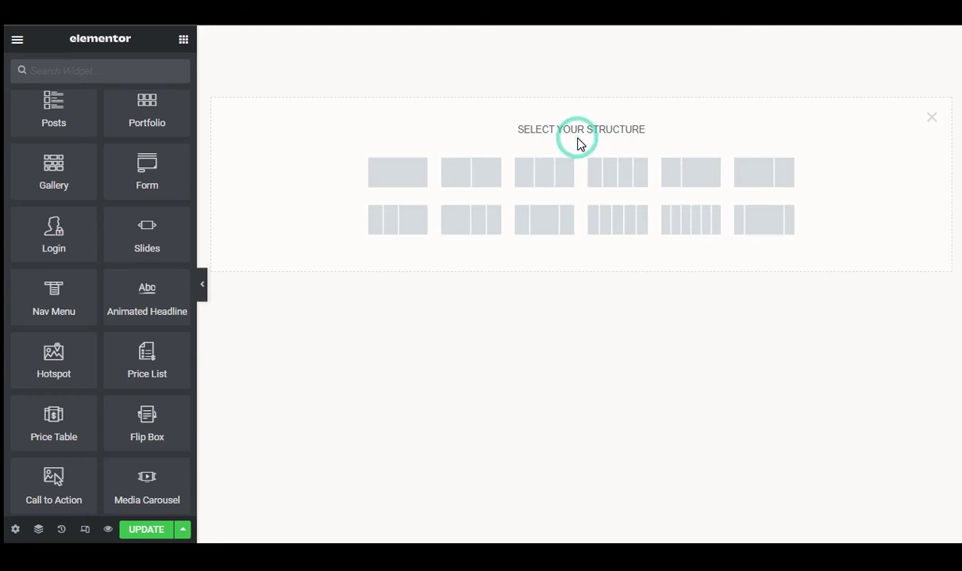
pyautogui.click(406, 176)
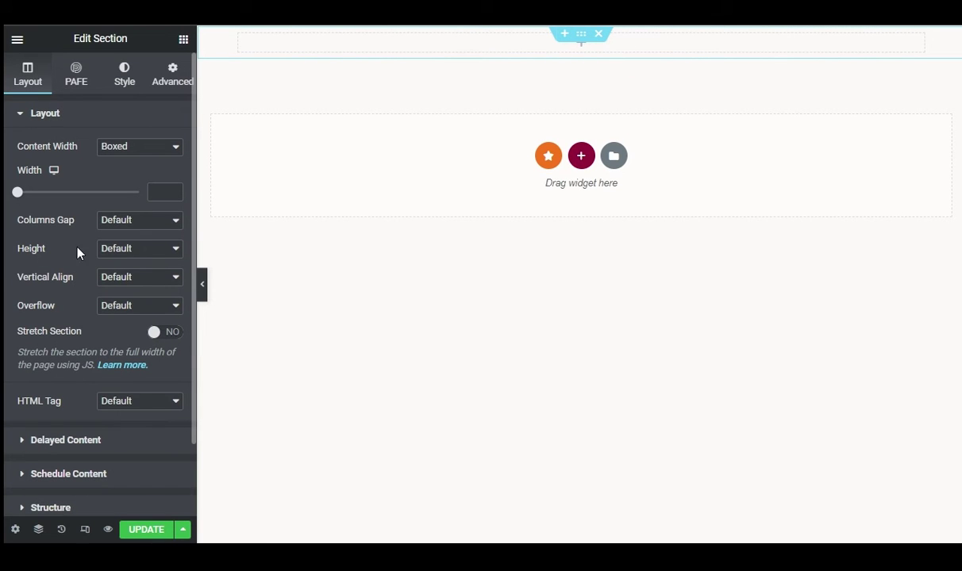
pyautogui.click(156, 250)
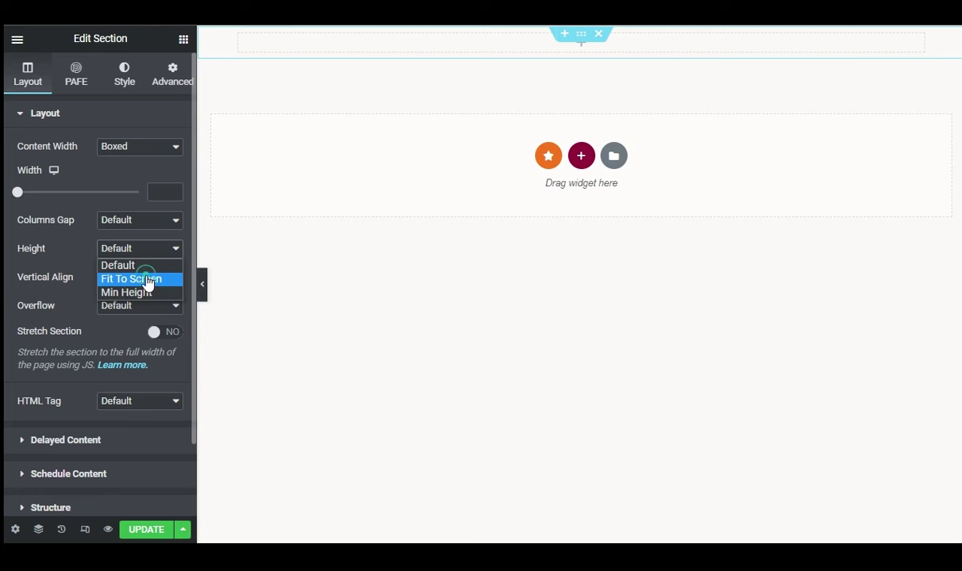
pyautogui.click(122, 278)
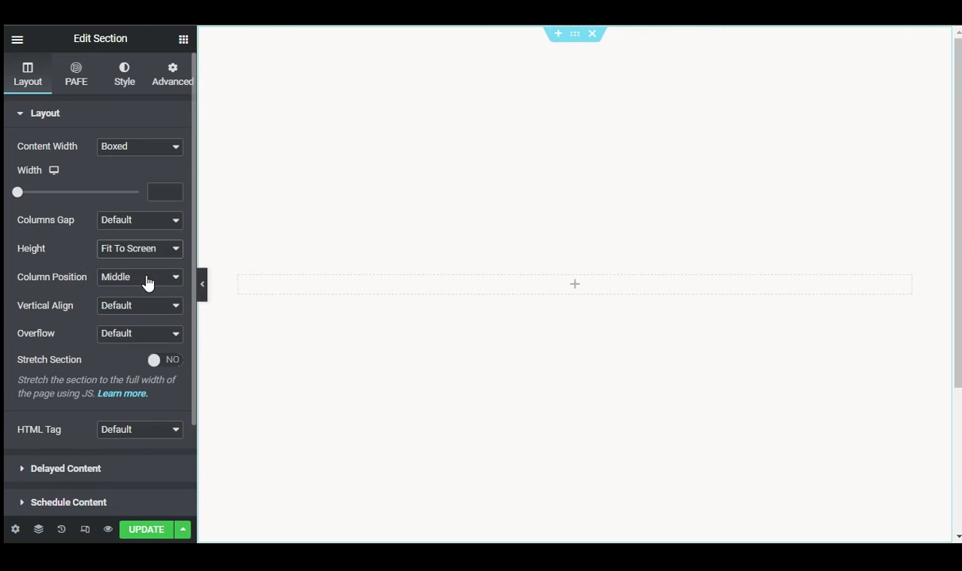
# Step: Give the section a classic solid #000000 black background
pyautogui.click(132, 87)
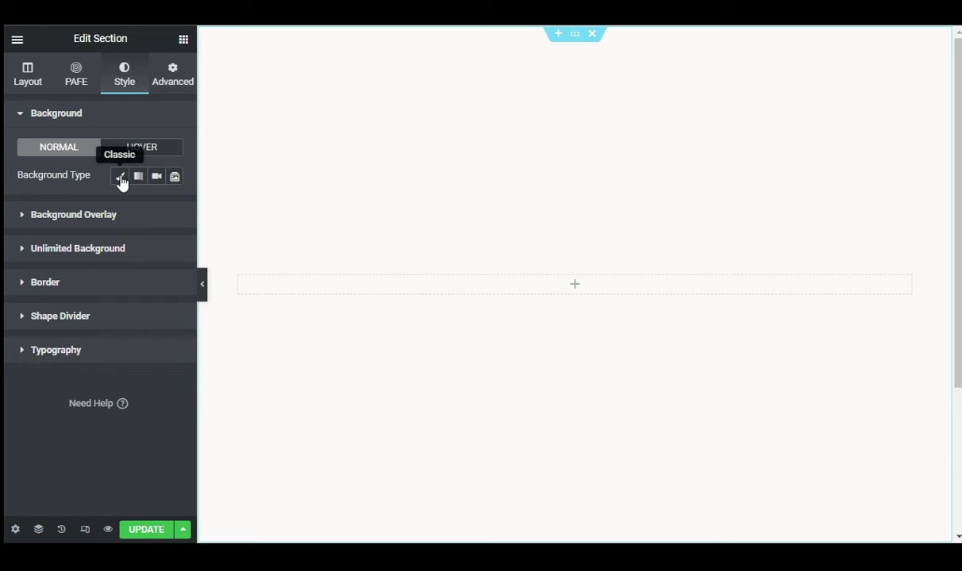
pyautogui.click(119, 176)
pyautogui.click(174, 204)
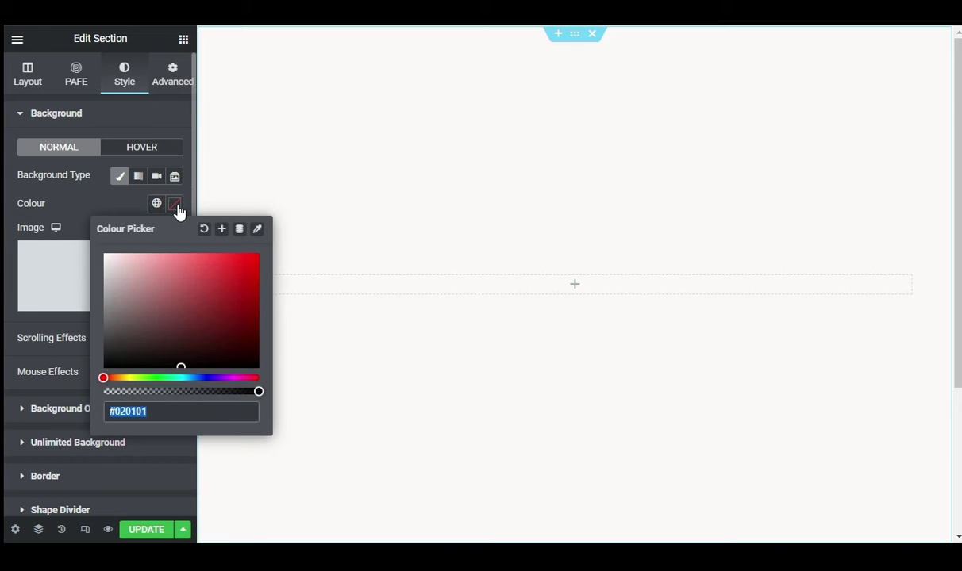
pyautogui.moveTo(124, 327); pyautogui.dragTo(89, 396)
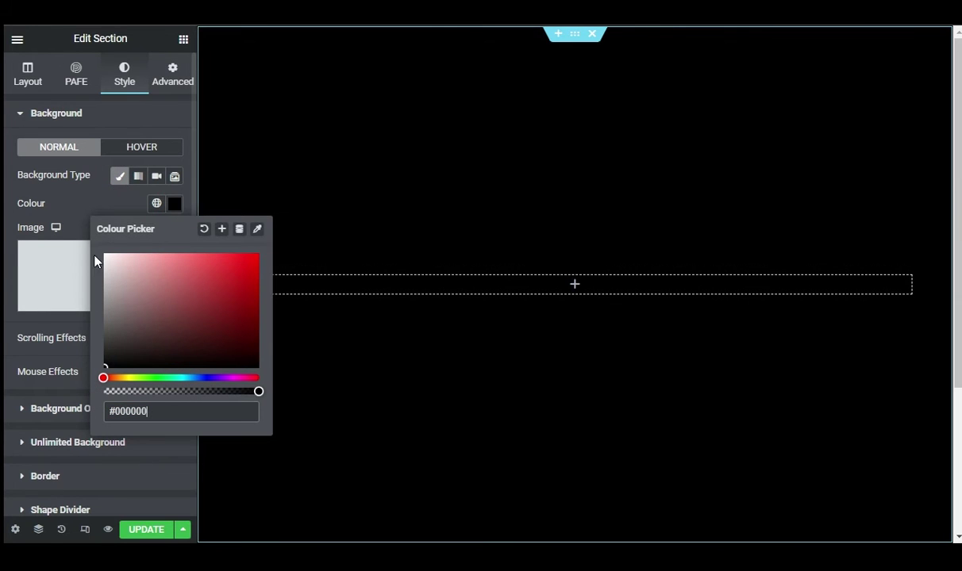
pyautogui.click(92, 191)
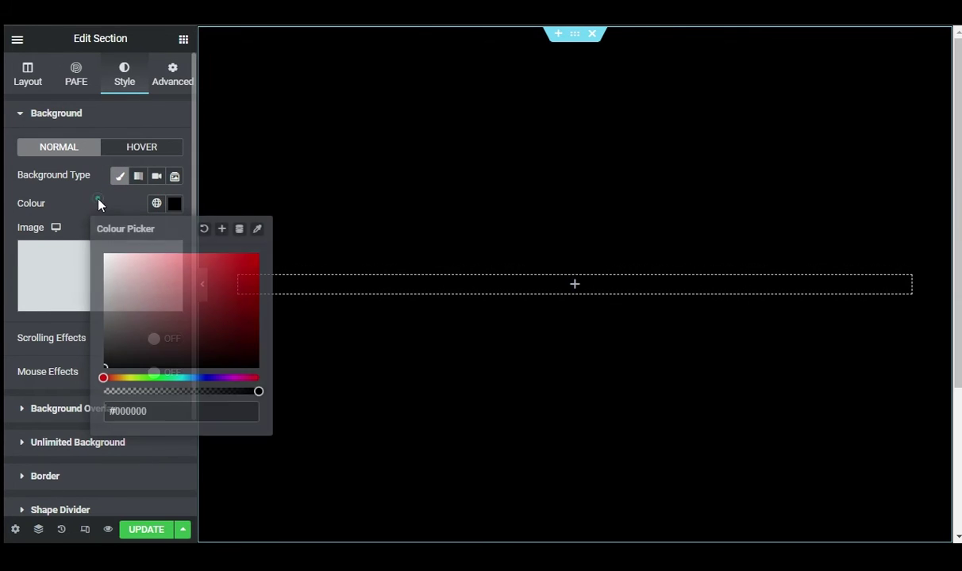
# Step: Place a Button widget in the column, relabel it 'Hover', and centre-align it
pyautogui.click(575, 287)
pyautogui.moveTo(136, 337); pyautogui.dragTo(496, 326)
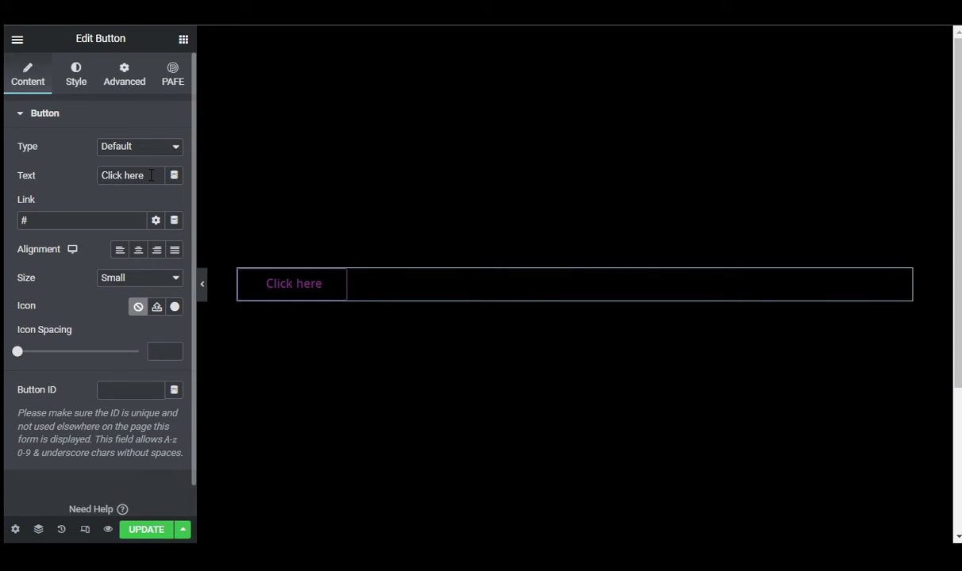
pyautogui.moveTo(151, 175); pyautogui.dragTo(85, 175)
pyautogui.write('Ho')
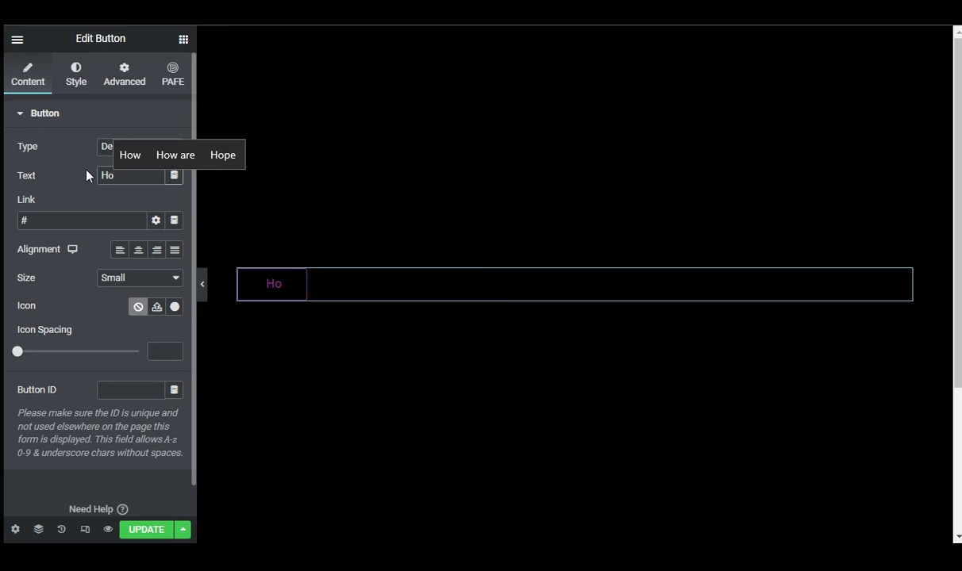
pyautogui.write('ver')
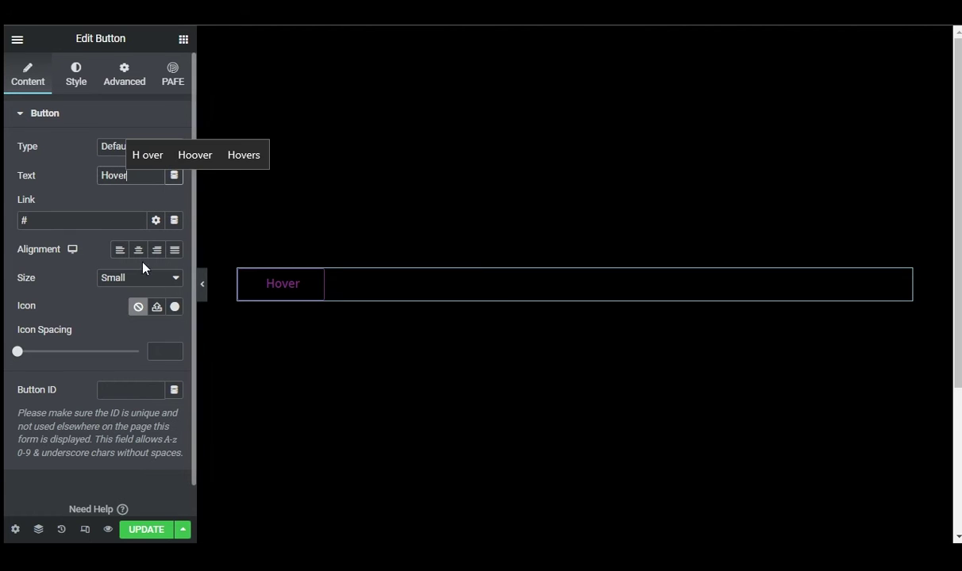
pyautogui.click(138, 249)
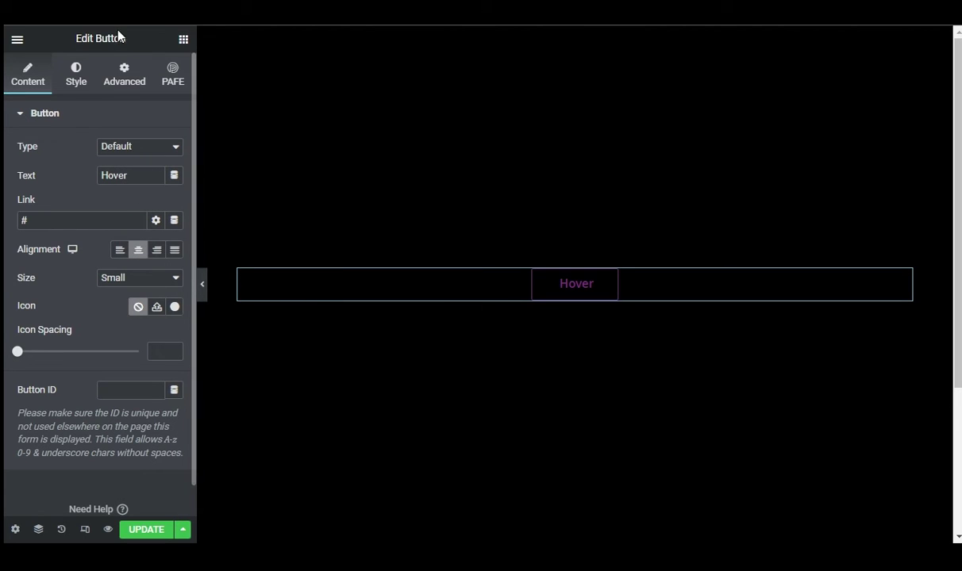
# Step: Set the button typography to a larger size, weight 700 and uppercase
pyautogui.click(76, 76)
pyautogui.click(174, 146)
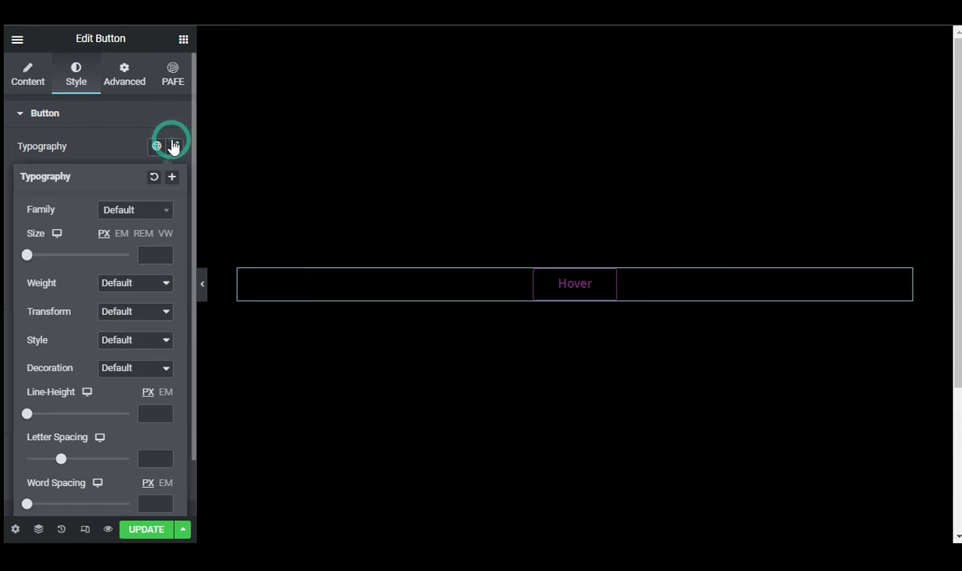
pyautogui.moveTo(28, 255); pyautogui.dragTo(46, 265)
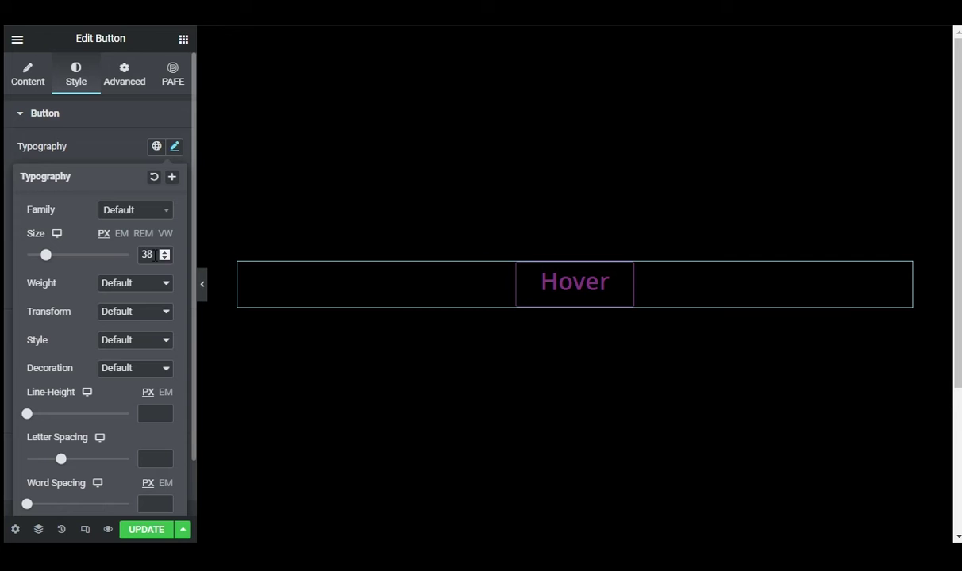
pyautogui.click(149, 253)
pyautogui.write('5')
pyautogui.click(135, 282)
pyautogui.click(120, 355)
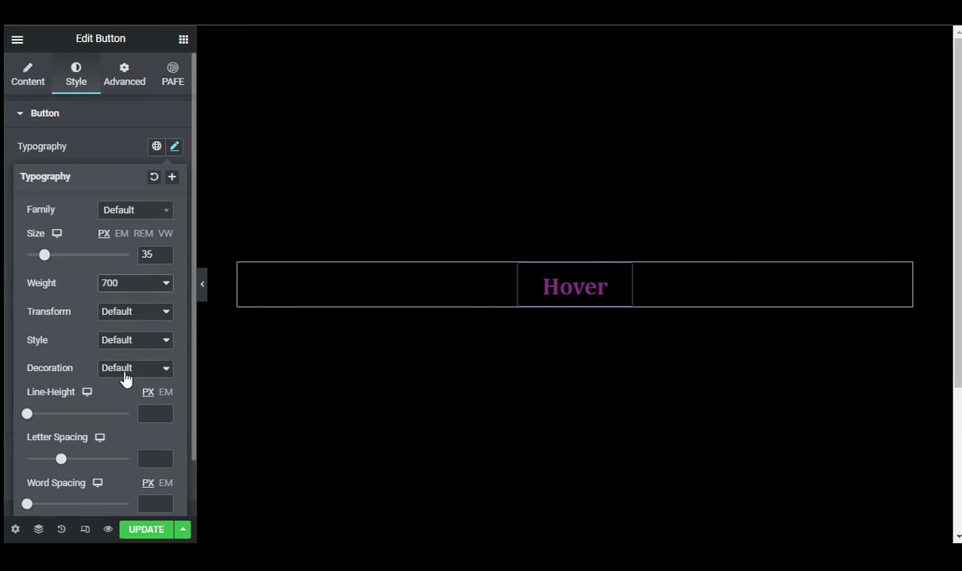
pyautogui.click(115, 283)
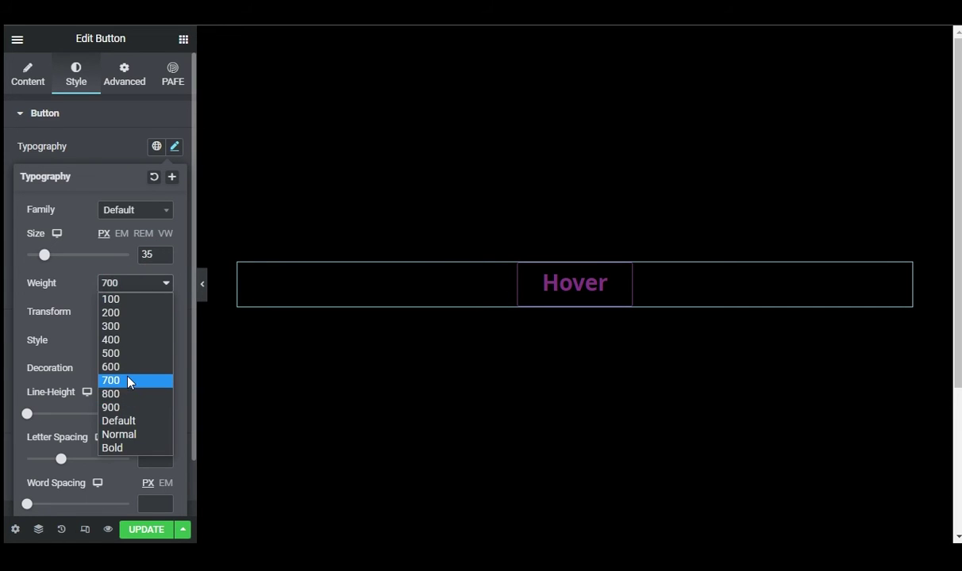
pyautogui.click(119, 380)
pyautogui.click(125, 313)
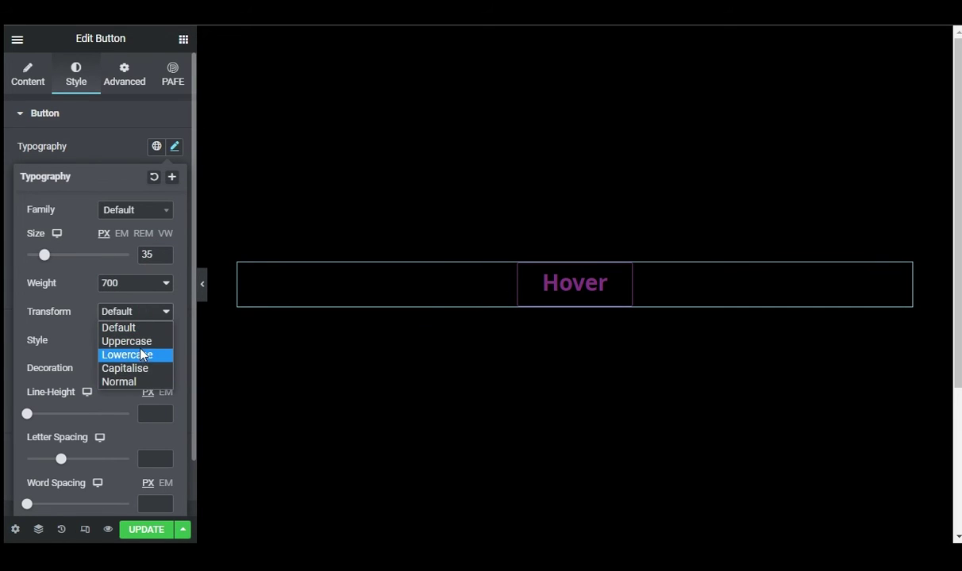
pyautogui.click(127, 342)
pyautogui.click(119, 142)
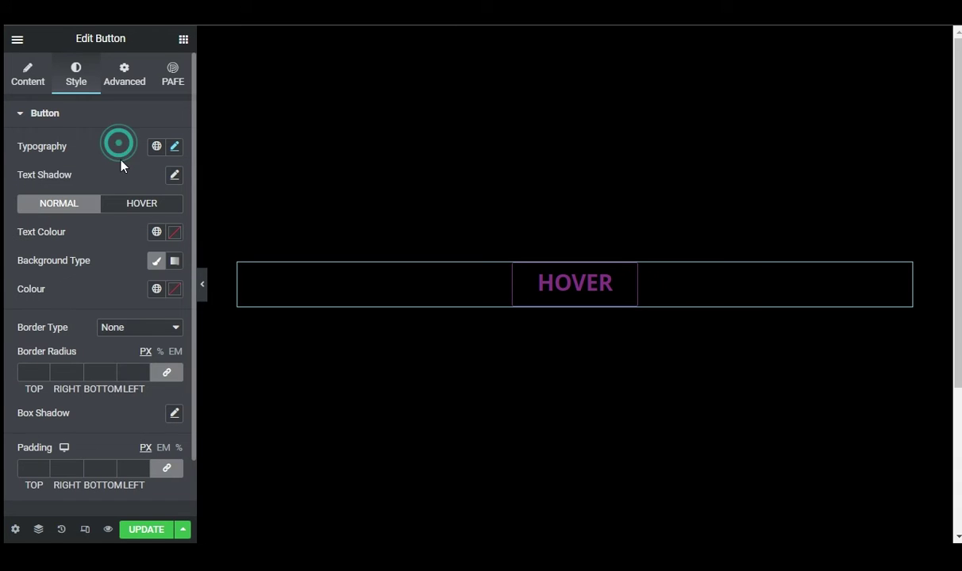
# Step: Make the button text white and its background fully transparent (#02010100)
pyautogui.click(174, 232)
pyautogui.moveTo(137, 307); pyautogui.dragTo(63, 248)
pyautogui.click(75, 217)
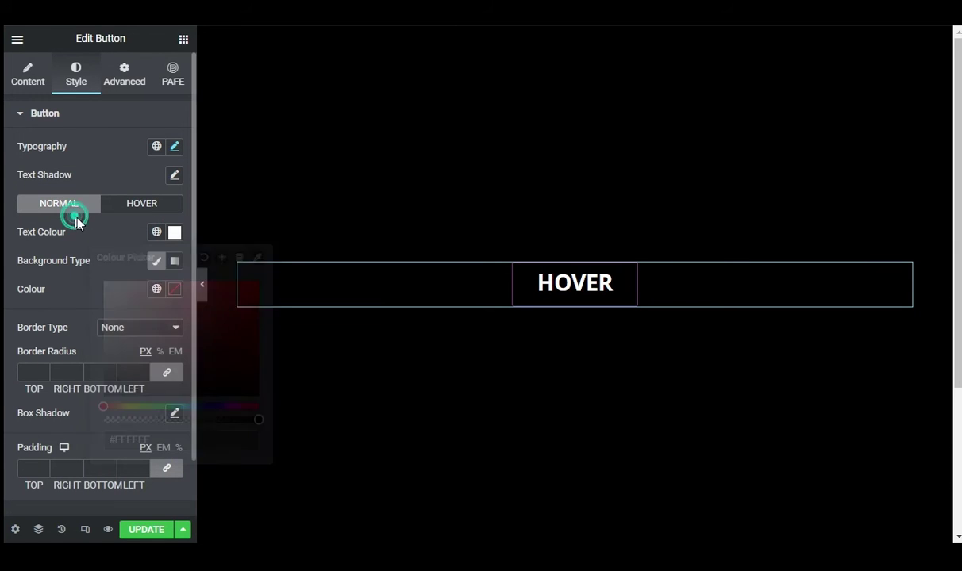
pyautogui.click(175, 289)
pyautogui.moveTo(140, 477); pyautogui.dragTo(102, 477)
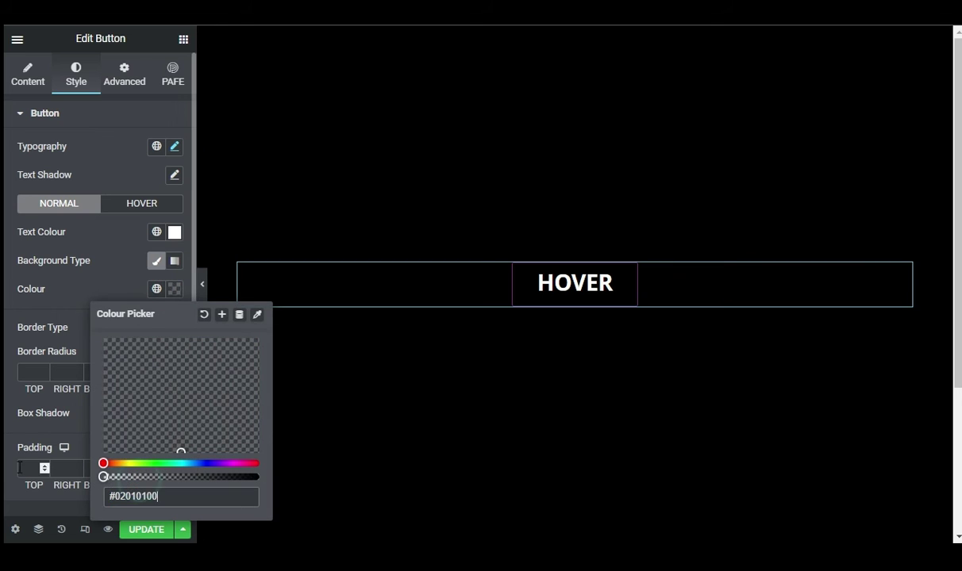
pyautogui.click(76, 300)
# Step: Give the button a solid 3 px white (#FFFFFF) border on all sides
pyautogui.scroll(-1, 85, 282)
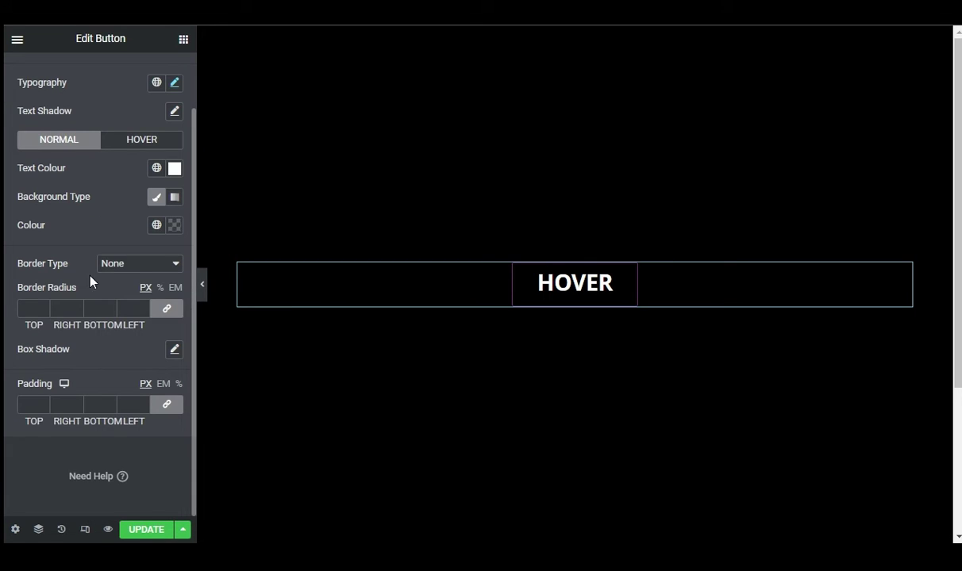
pyautogui.click(127, 267)
pyautogui.click(127, 294)
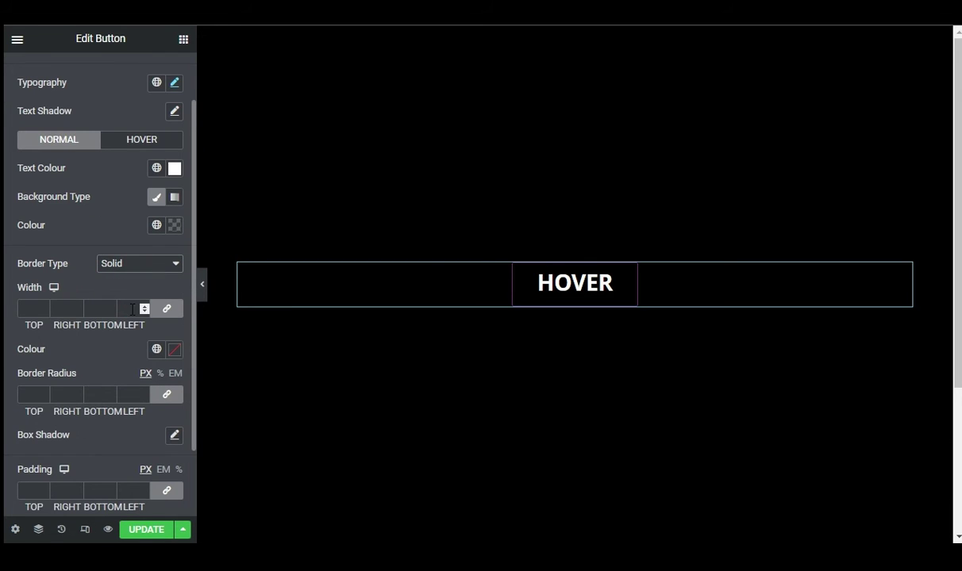
pyautogui.click(131, 309)
pyautogui.write('3')
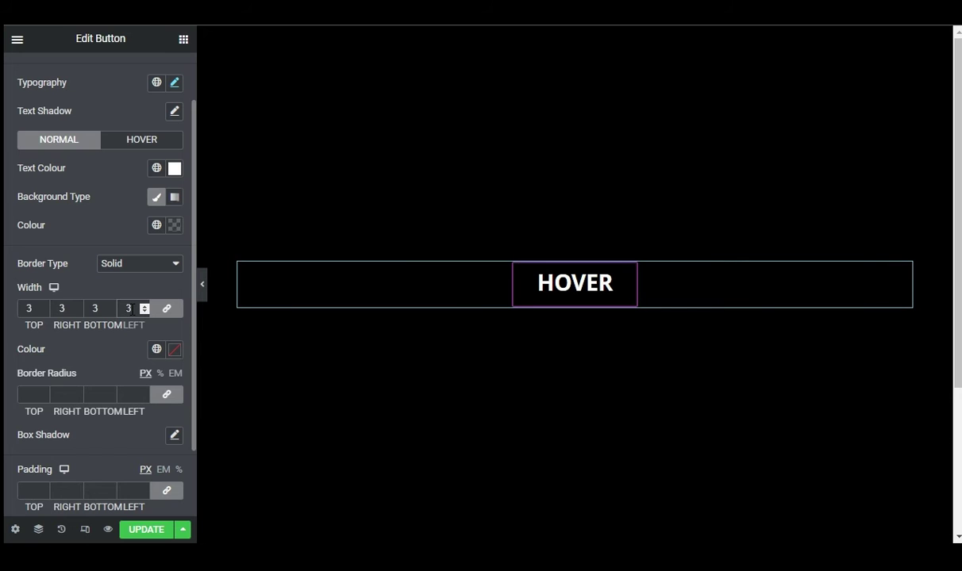
pyautogui.click(174, 350)
pyautogui.moveTo(147, 229); pyautogui.dragTo(61, 121)
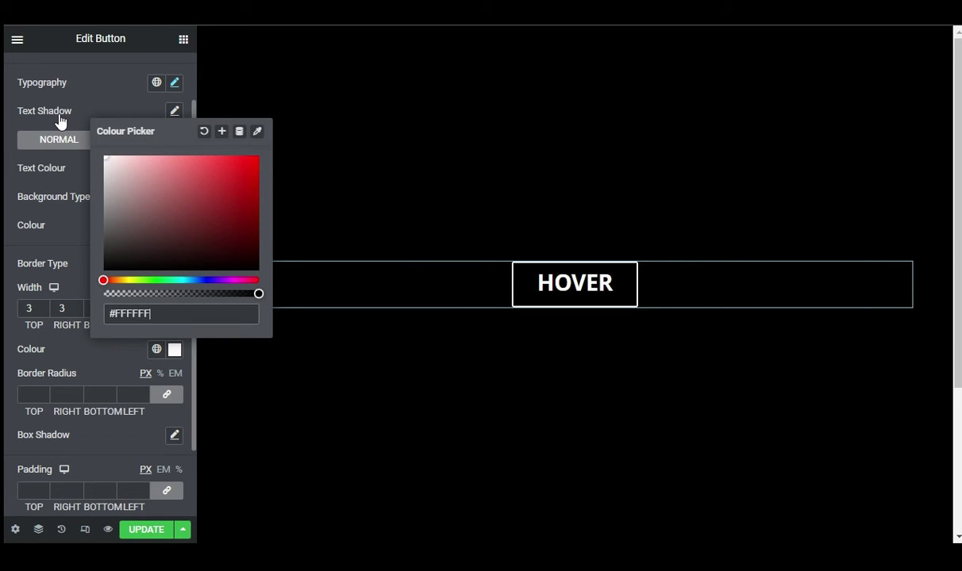
pyautogui.click(62, 351)
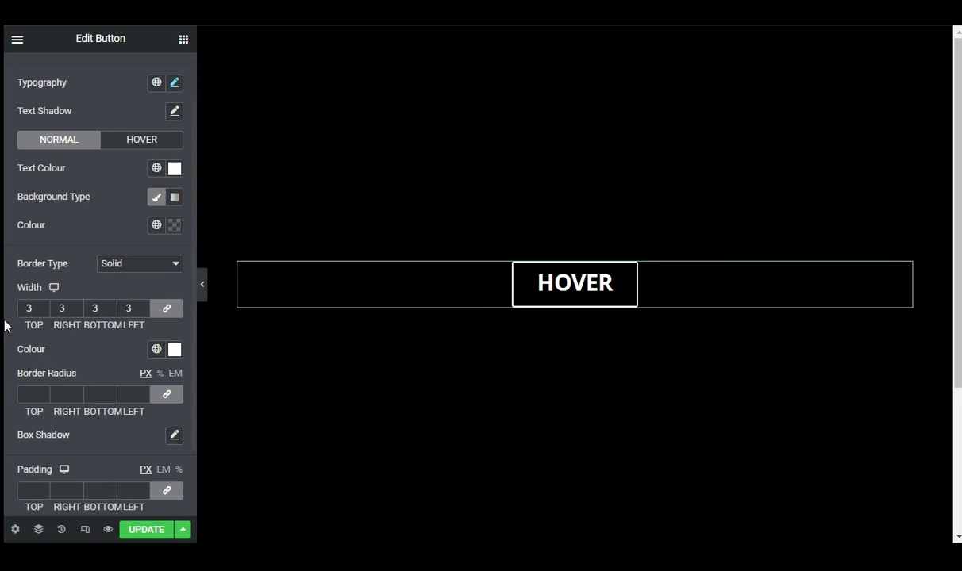
pyautogui.scroll(1, 88, 393)
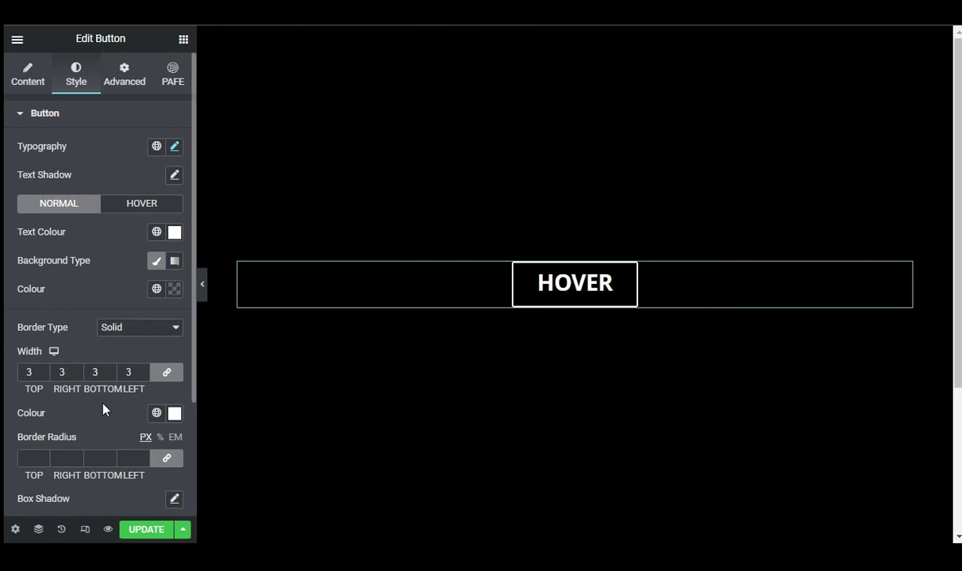
# Step: Add the CSS class 'liquid' to the button and expand its Custom CSS section
pyautogui.click(123, 74)
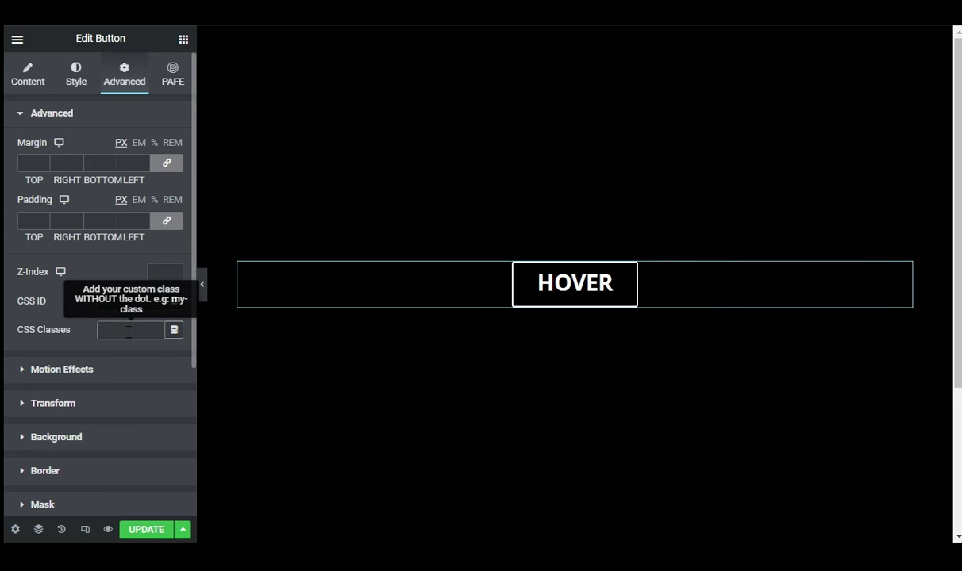
pyautogui.write('liq')
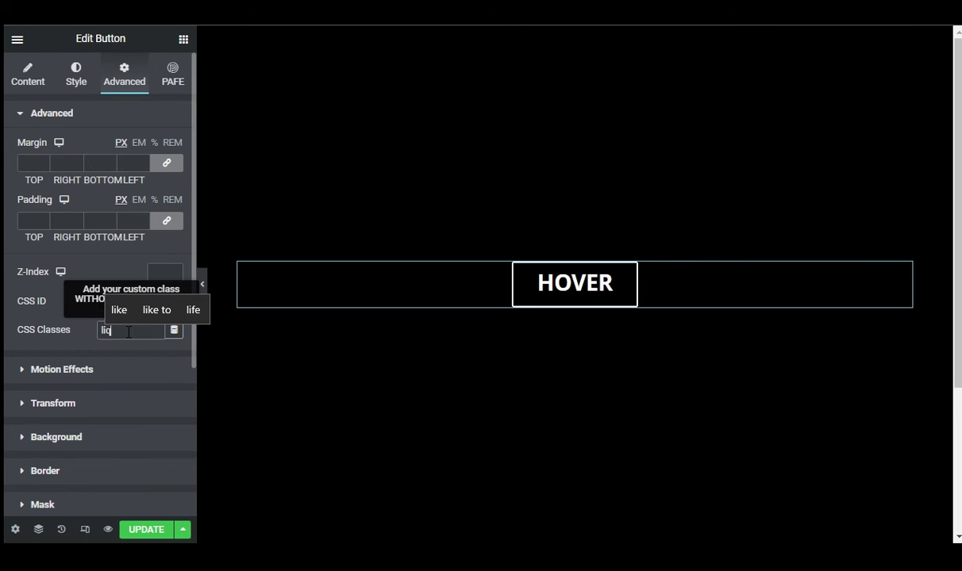
pyautogui.write('uid')
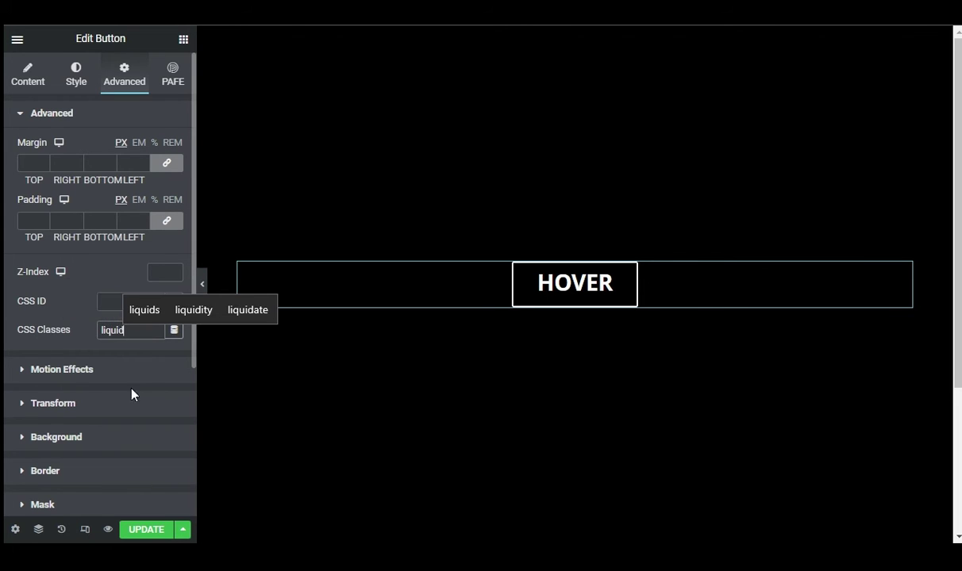
pyautogui.scroll(-5, 132, 397)
pyautogui.click(117, 421)
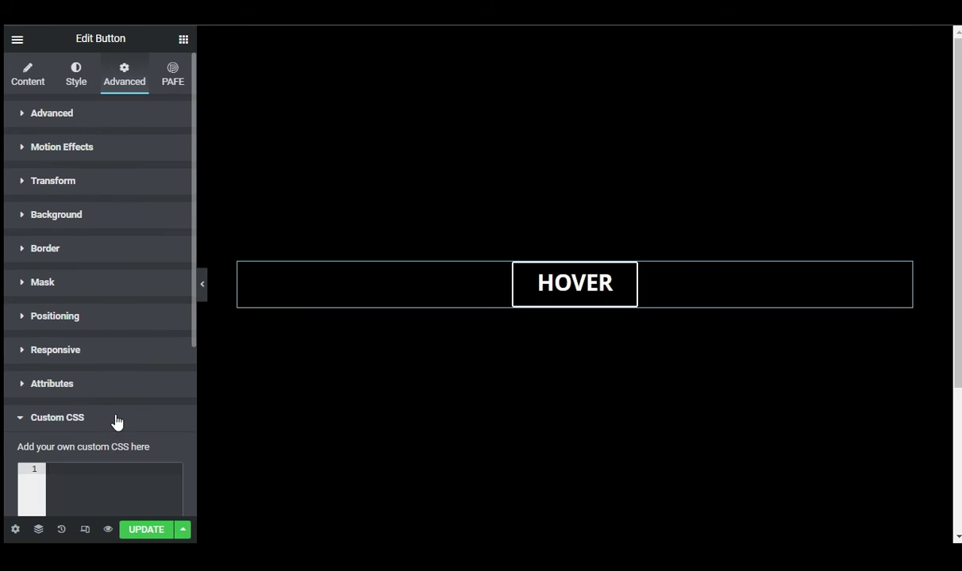
pyautogui.scroll(-3, 117, 422)
# Step: Paste the liquid mask animation CSS into the button's Custom CSS editor
pyautogui.click(97, 314)
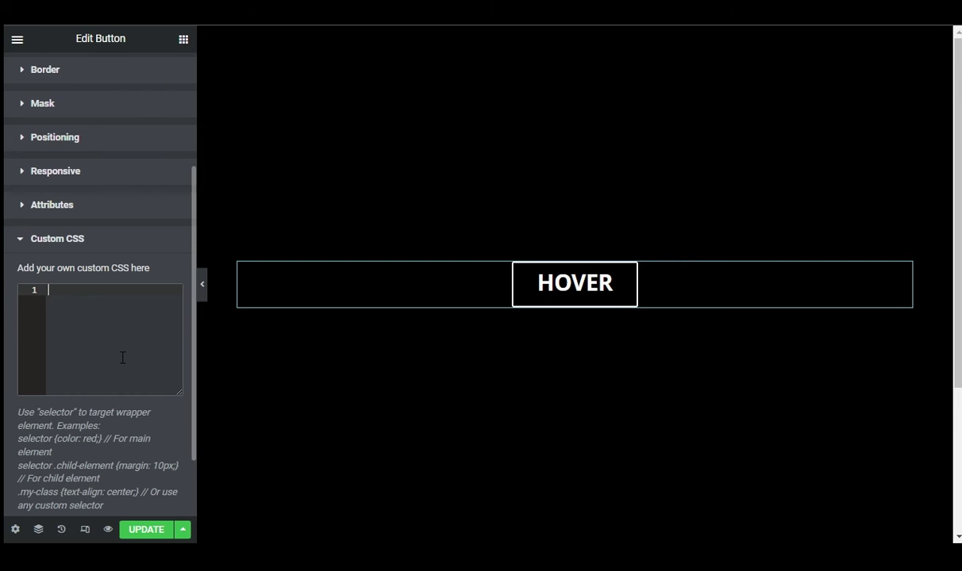
pyautogui.hotkey('ctrl', 'v')
pyautogui.scroll(4, 121, 361)
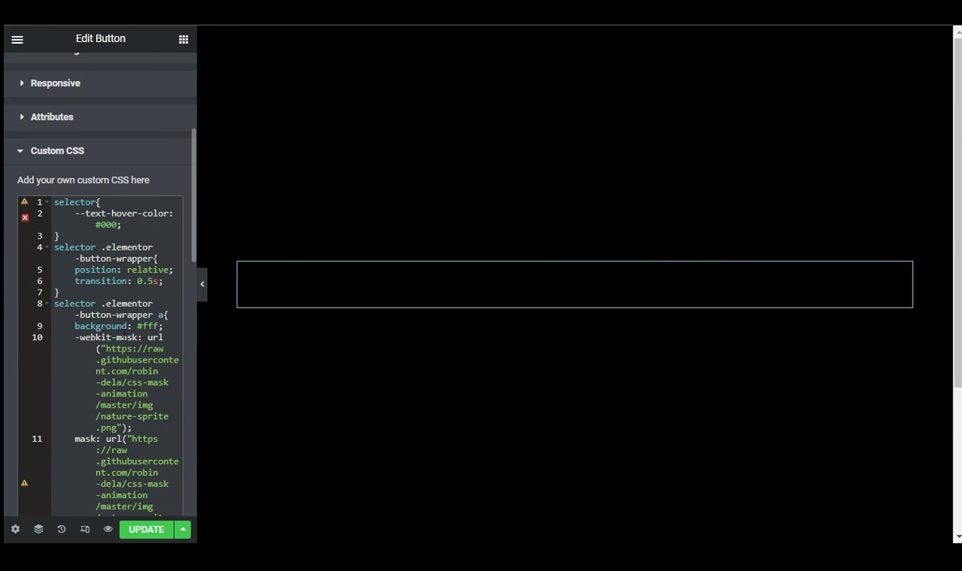
pyautogui.scroll(-4, 115, 258)
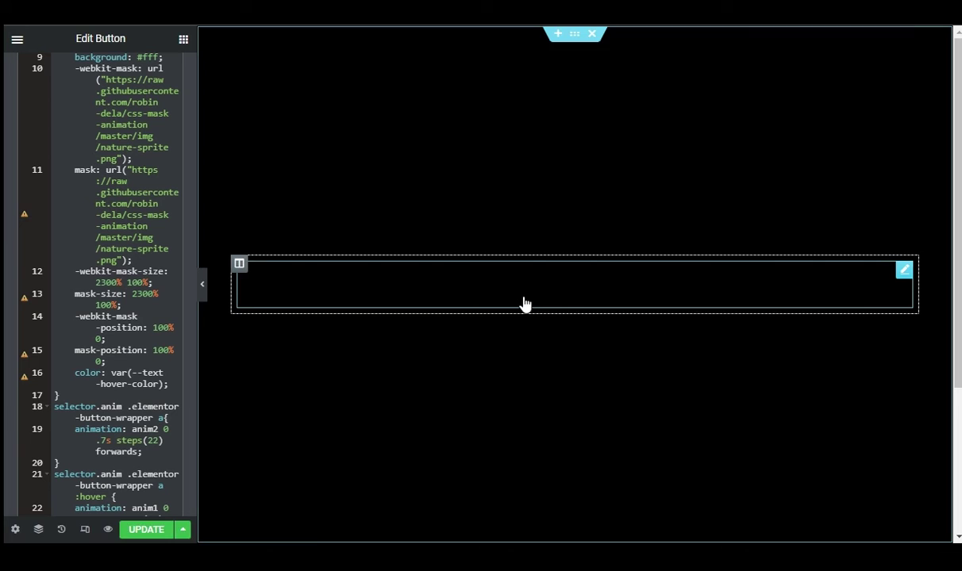
pyautogui.scroll(5, 129, 269)
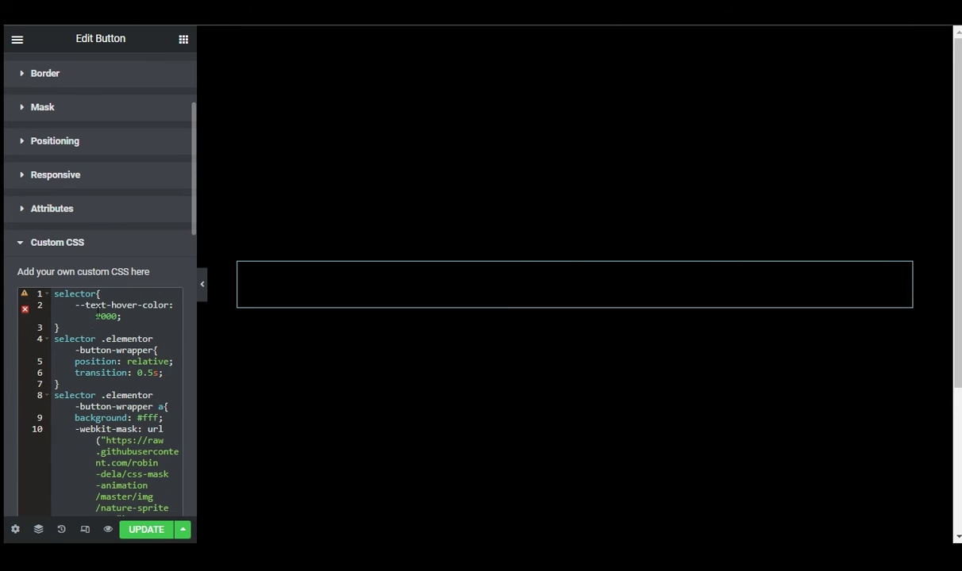
pyautogui.scroll(3, 100, 288)
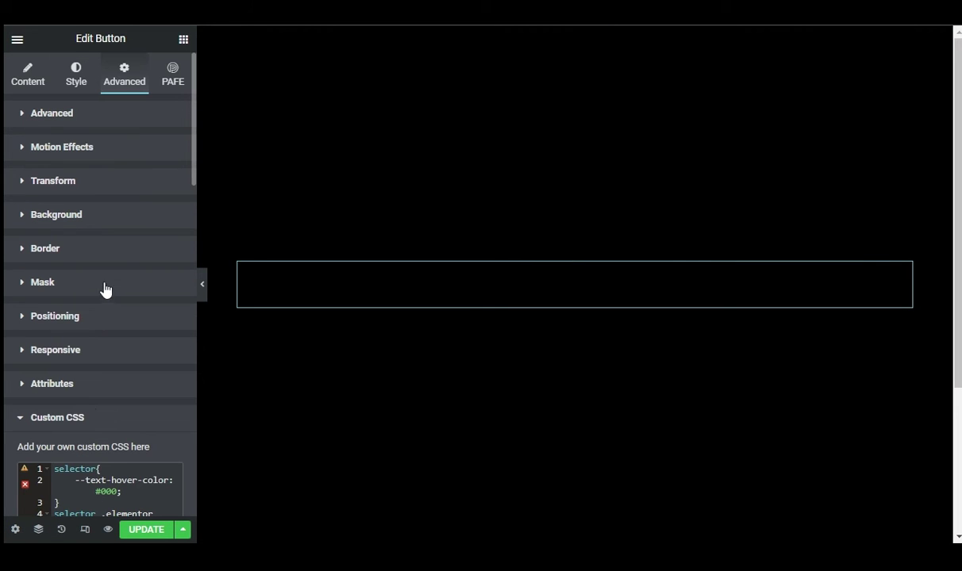
# Step: Add an HTML widget found by searching 'html' and paste the jQuery liquid-hover script into it
pyautogui.click(184, 40)
pyautogui.click(82, 104)
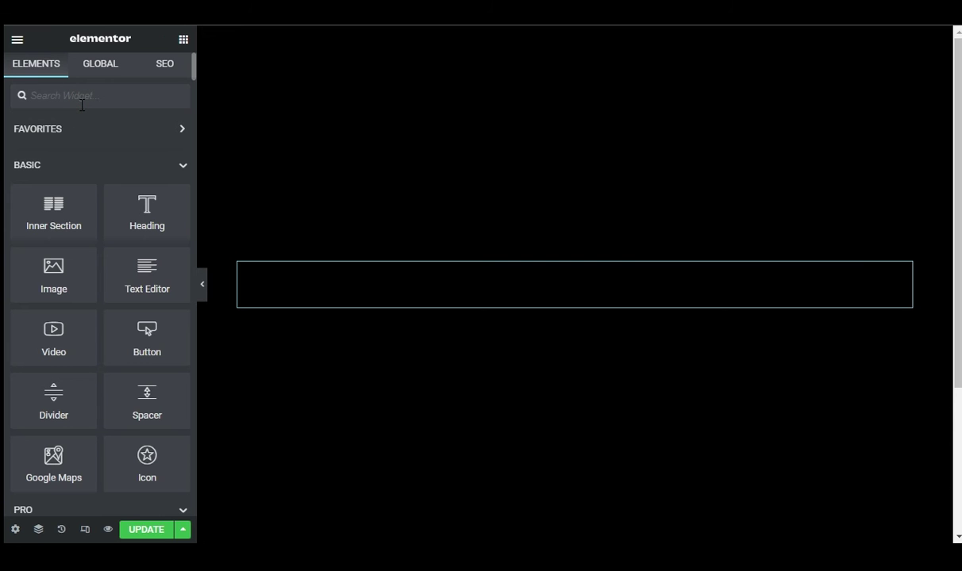
pyautogui.write('html')
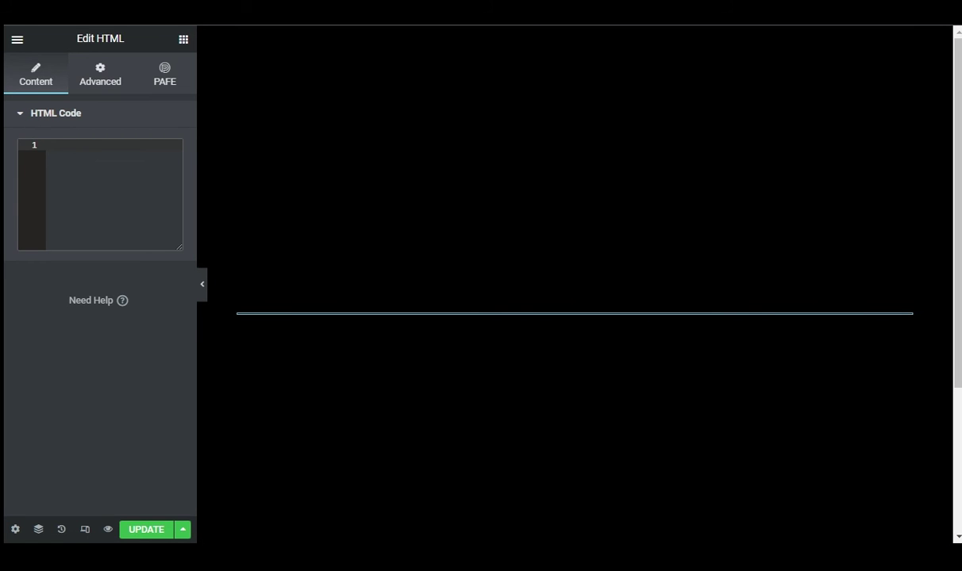
pyautogui.click(104, 224)
pyautogui.hotkey('ctrl', 'v')
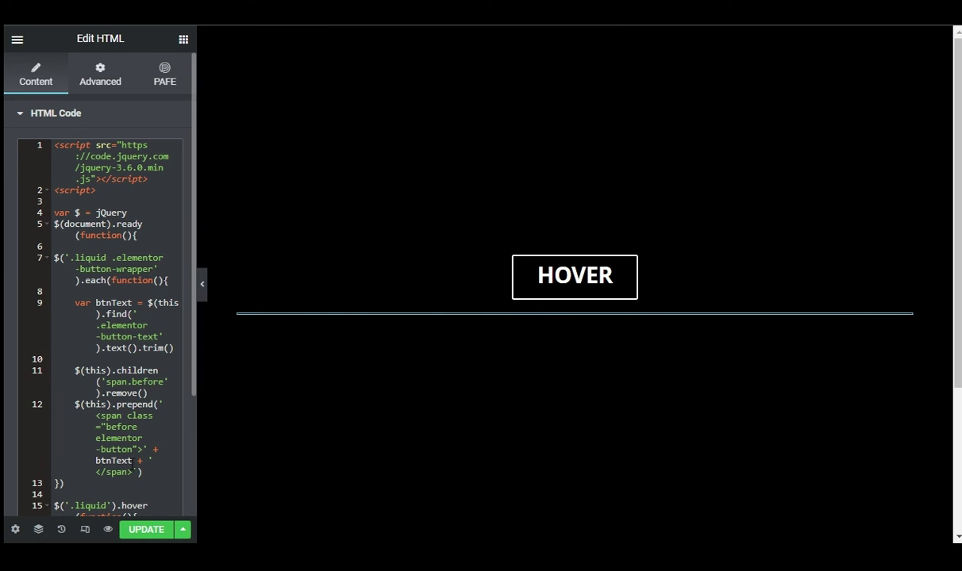
# Step: Save the page edits with UPDATE
pyautogui.click(157, 530)
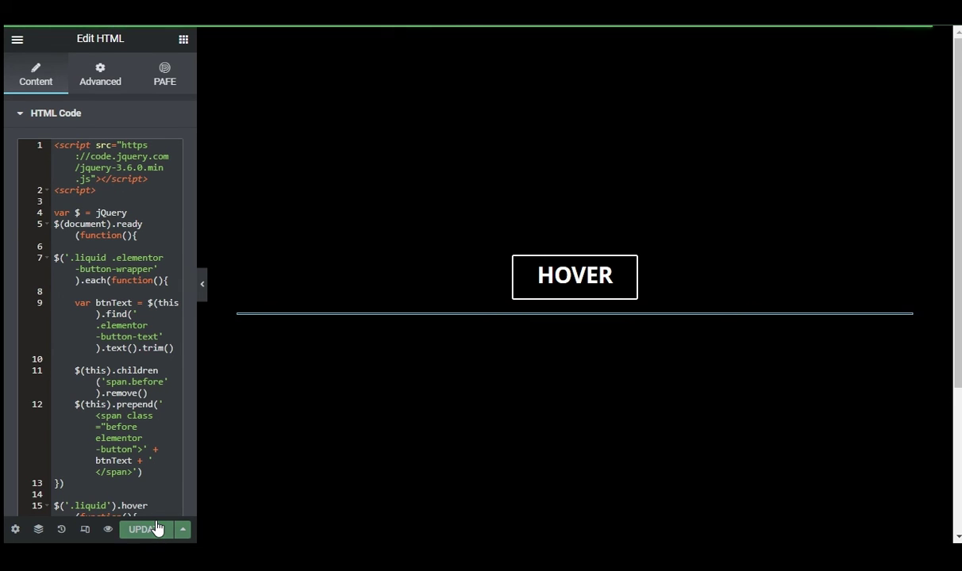